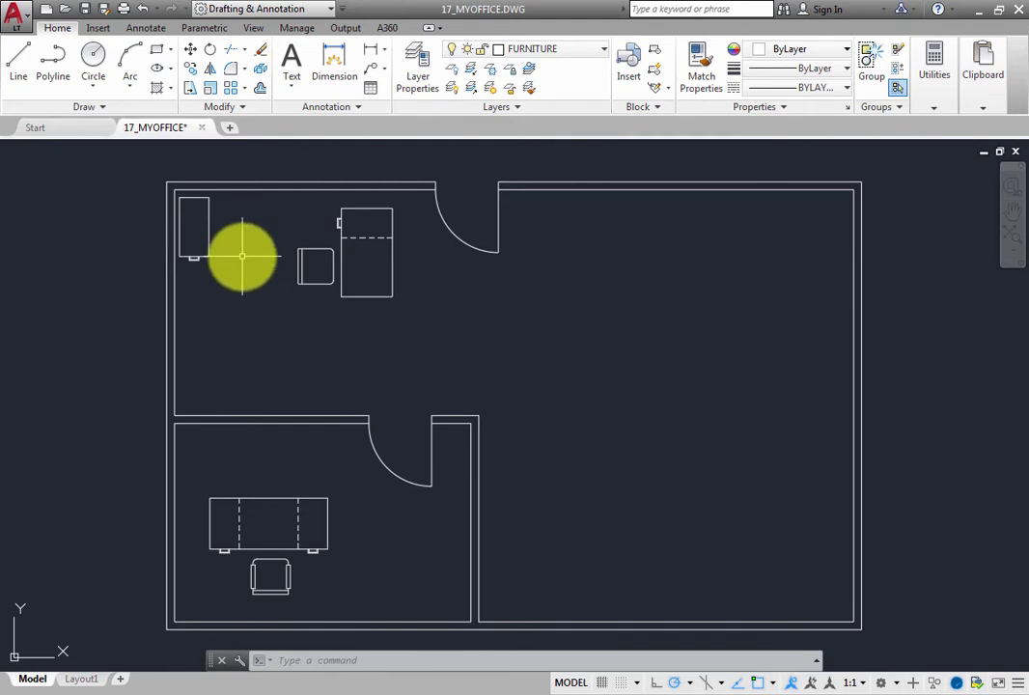
# Zoom into the upper office and bring up the Insert ribbon tools
pyautogui.scroll(2, 241, 252)
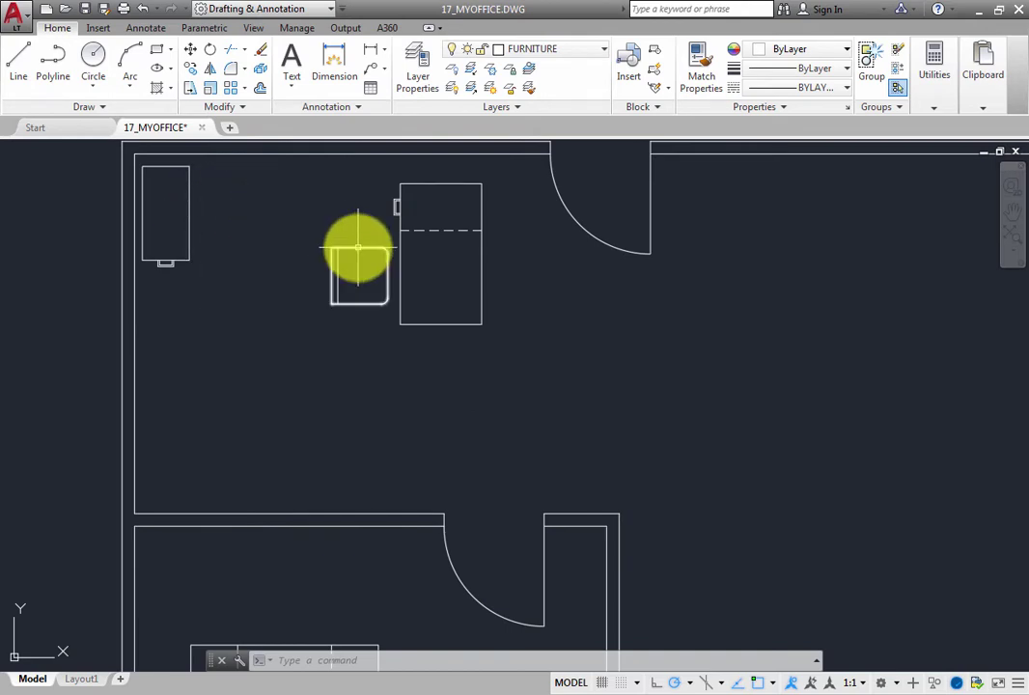
pyautogui.moveTo(359, 248)
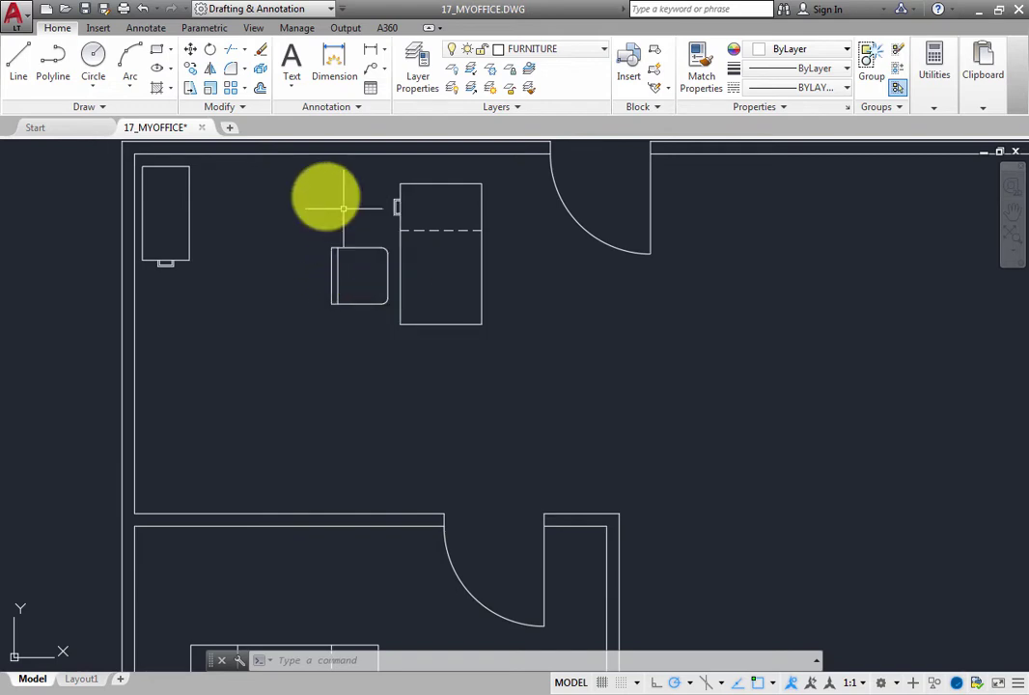
pyautogui.click(100, 28)
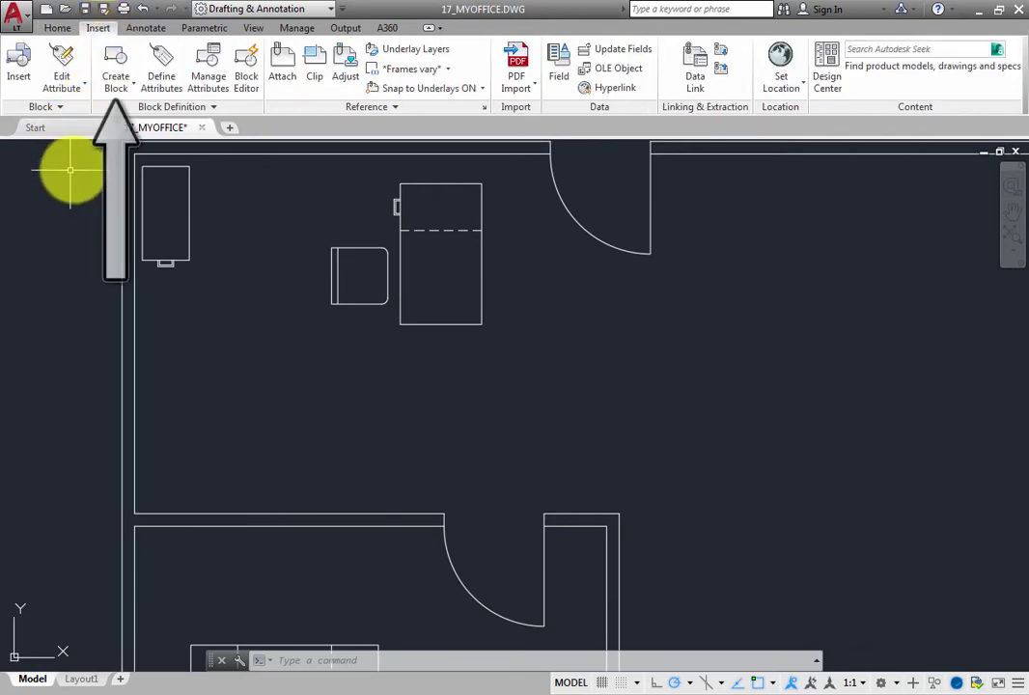
# Open the Block Definition dialog with Create Block
pyautogui.click(125, 74)
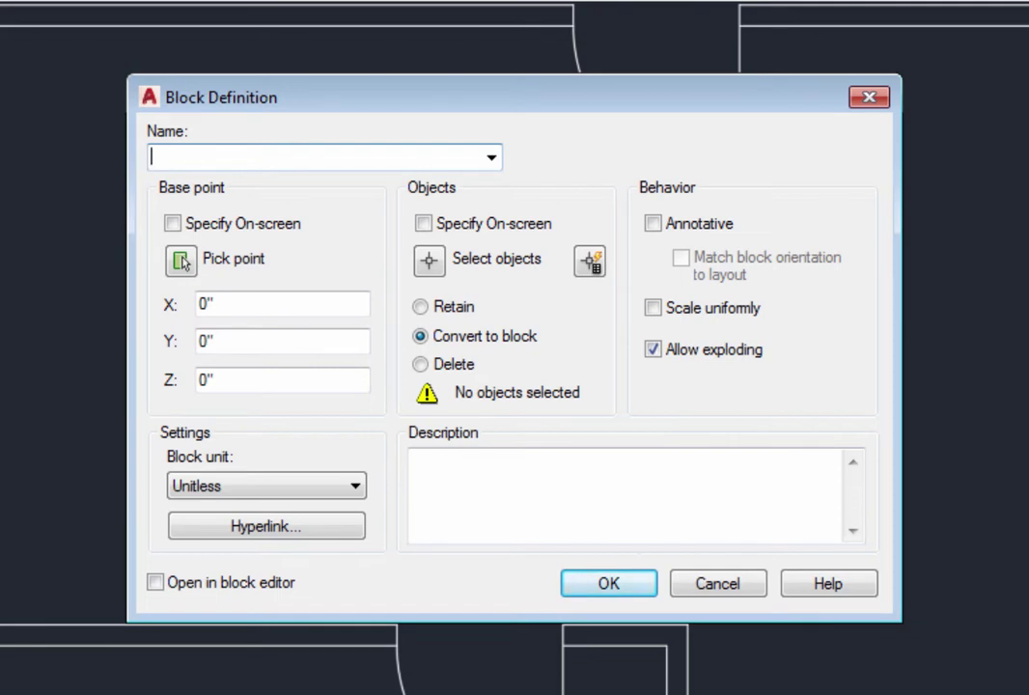
# Name the block FILE CABINET and base it at the cabinet's top-left corner (X 0'-6 1/2", Y 18'-4")
pyautogui.write('FILE CABINE')
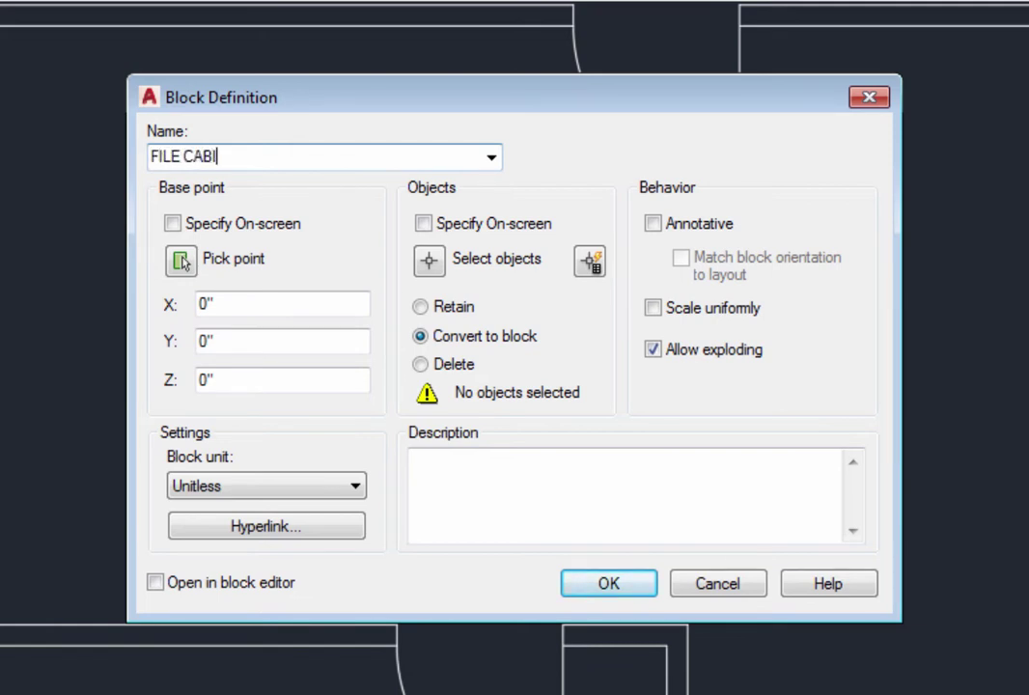
pyautogui.write('T')
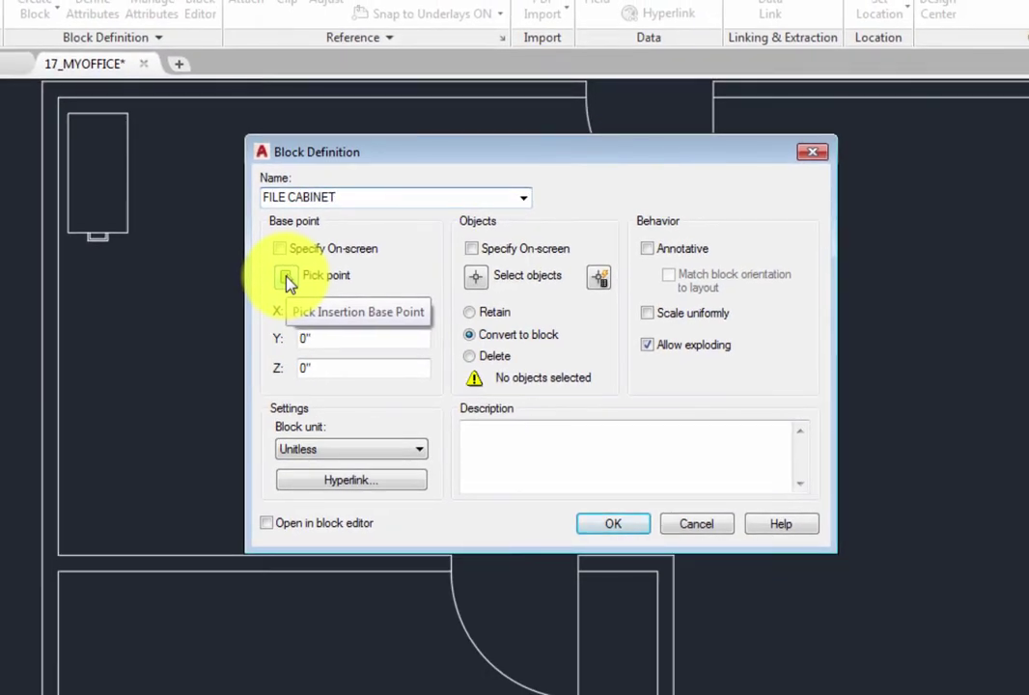
pyautogui.click(288, 277)
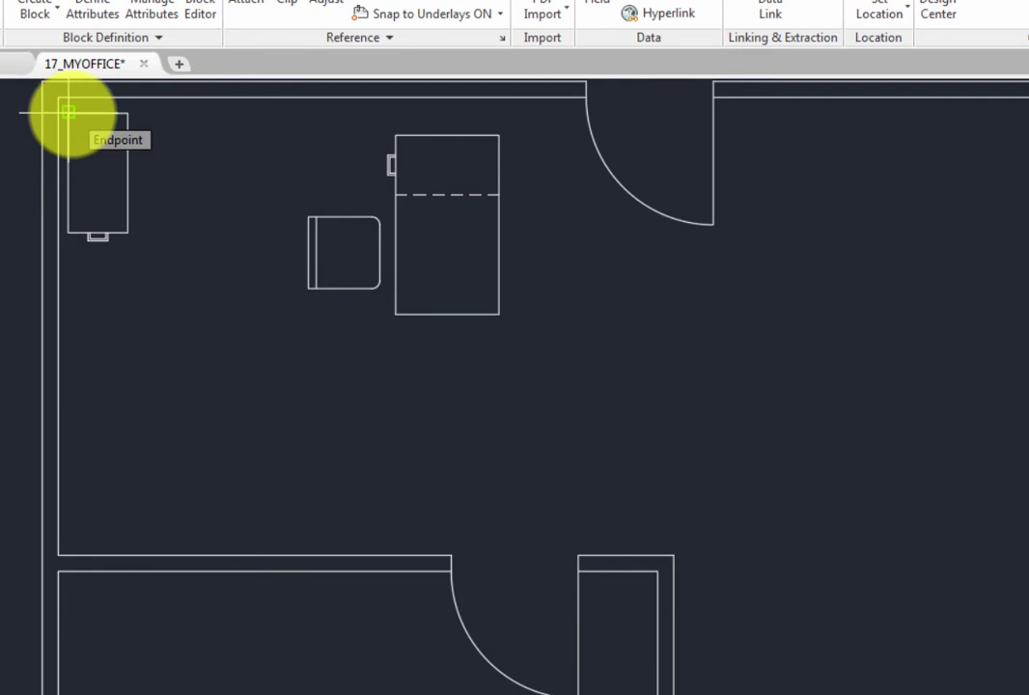
pyautogui.click(67, 113)
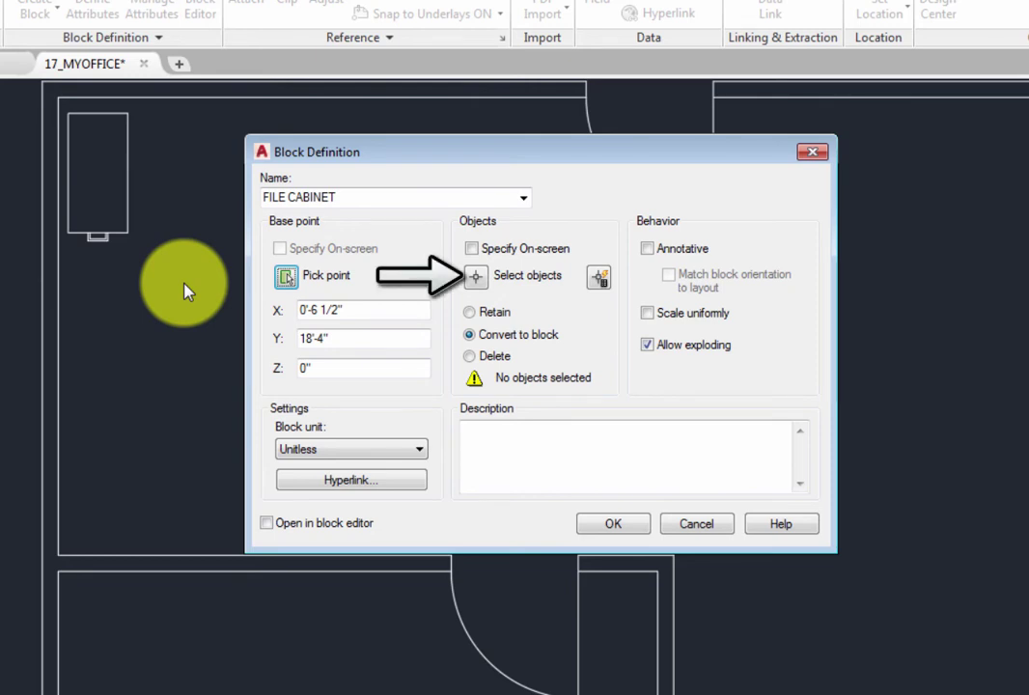
# Window-select the file cabinet's six objects for the FILE CABINET block
pyautogui.click(476, 277)
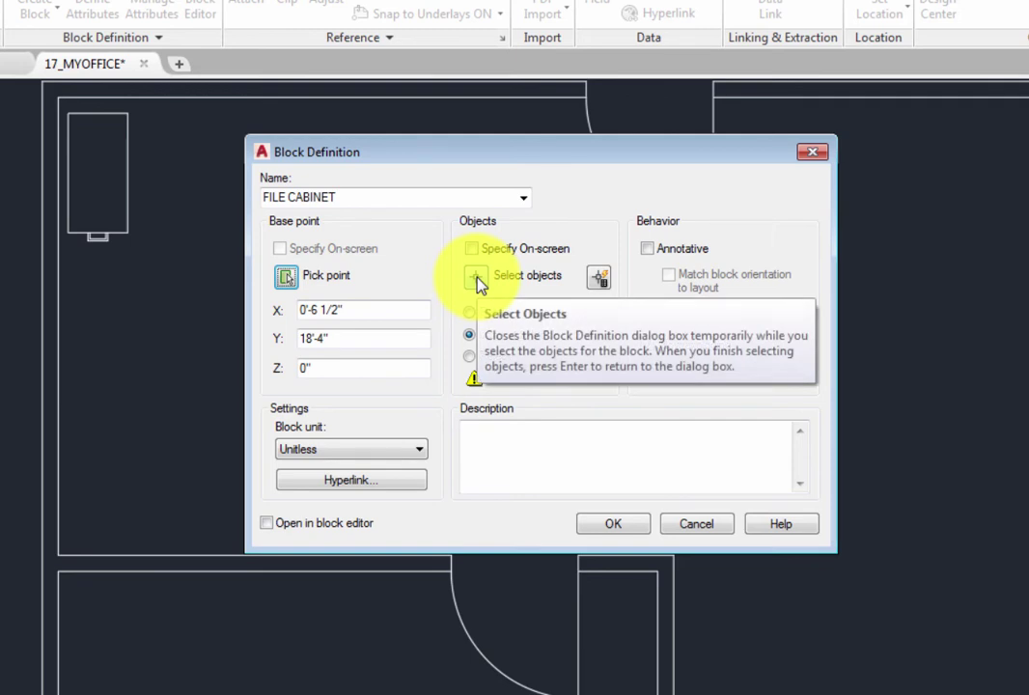
pyautogui.click(478, 279)
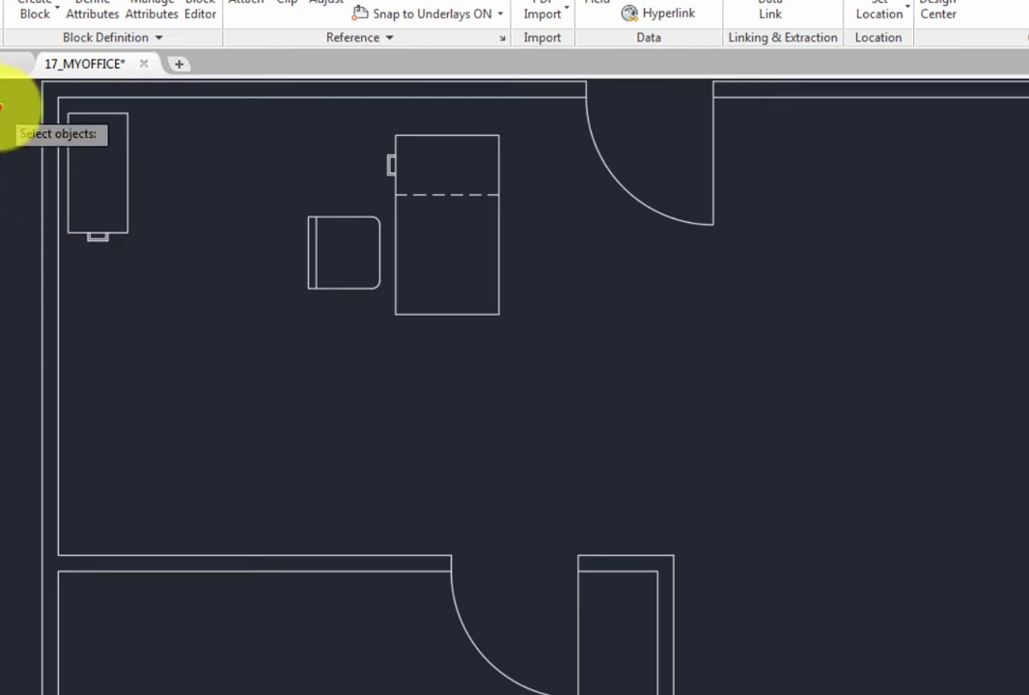
pyautogui.click(2, 106)
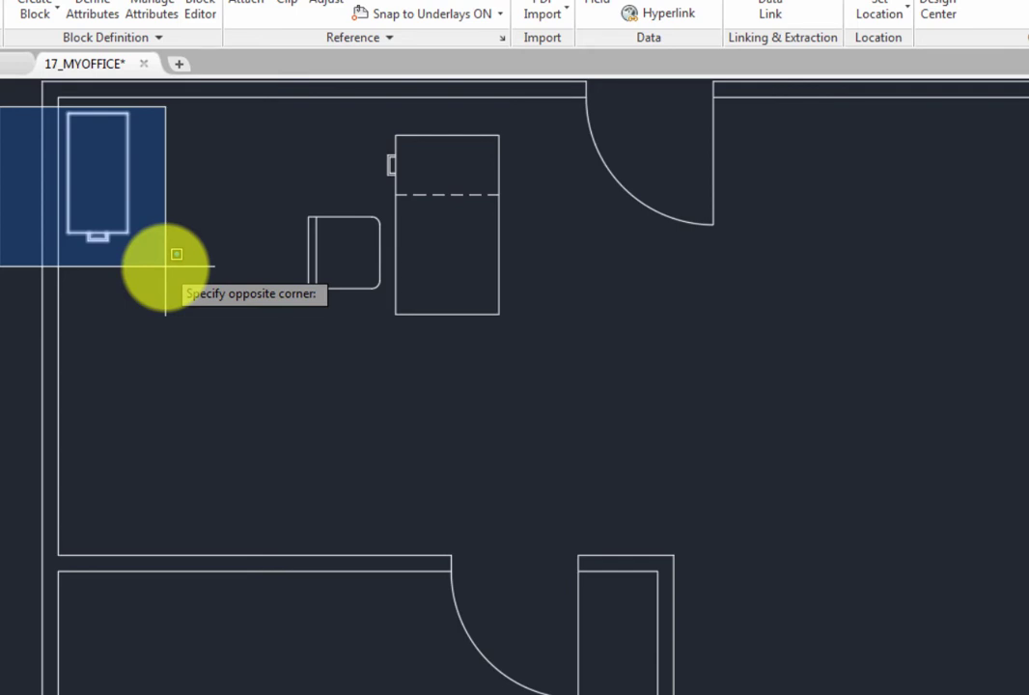
pyautogui.click(165, 266)
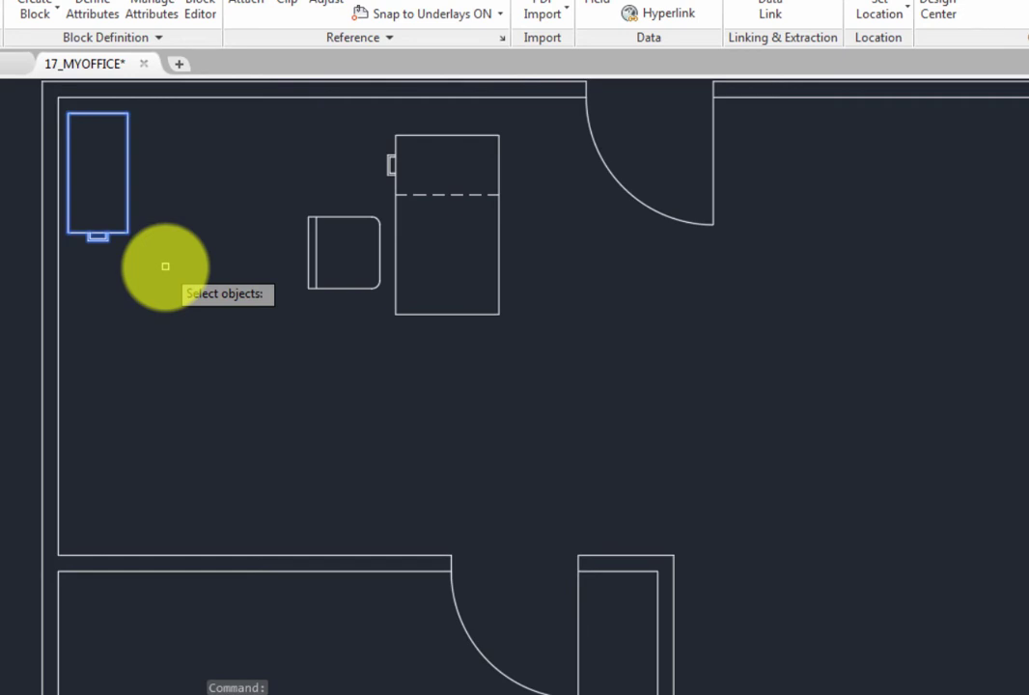
pyautogui.rightClick(166, 266)
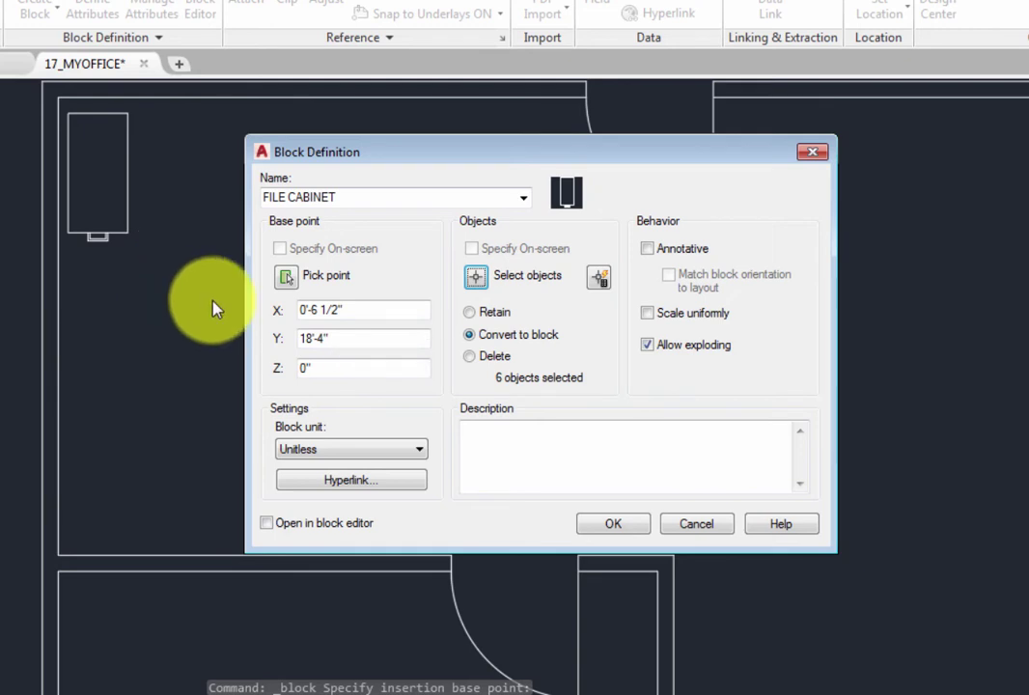
# Set the FILE CABINET block to delete its source objects once created
pyautogui.click(470, 357)
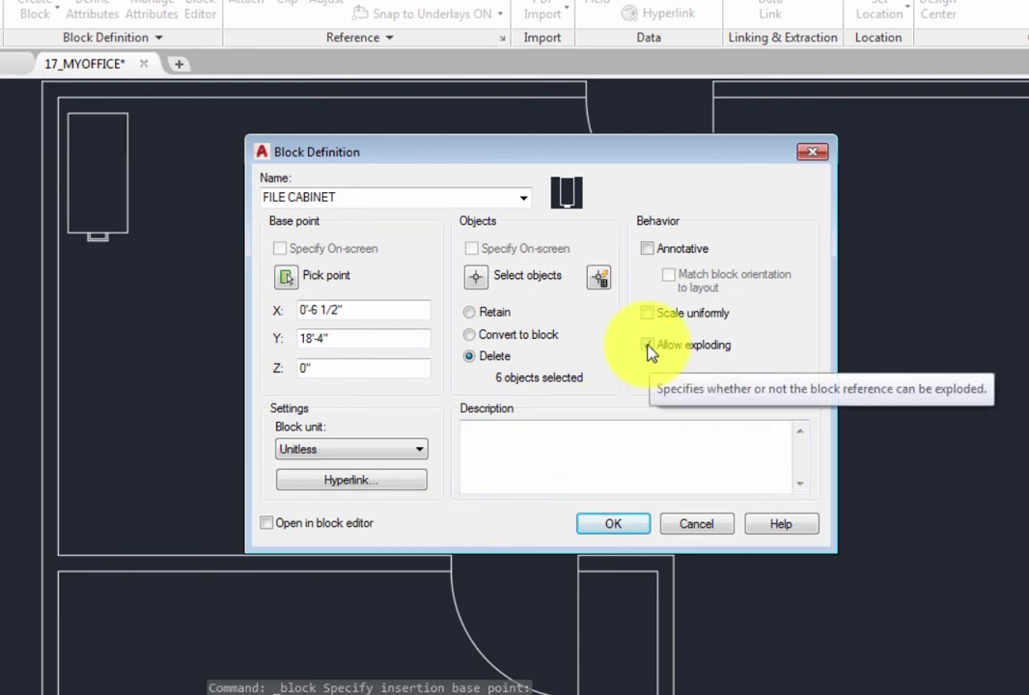
# Disable Allow exploding and create the FILE CABINET block, removing the cabinet
pyautogui.click(648, 347)
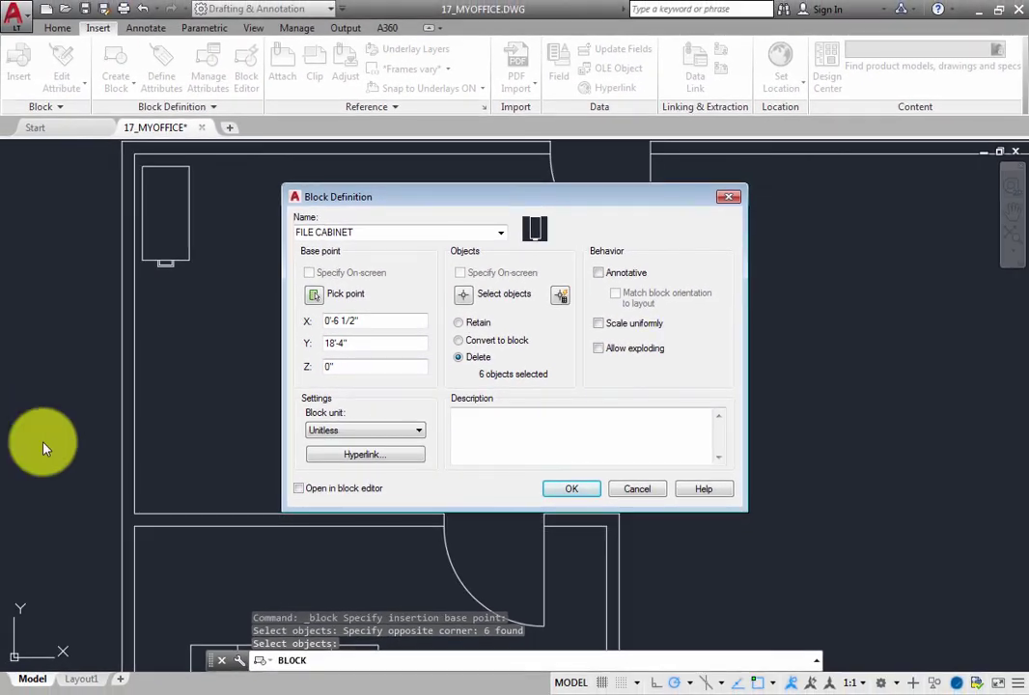
pyautogui.click(591, 494)
pyautogui.click(592, 494)
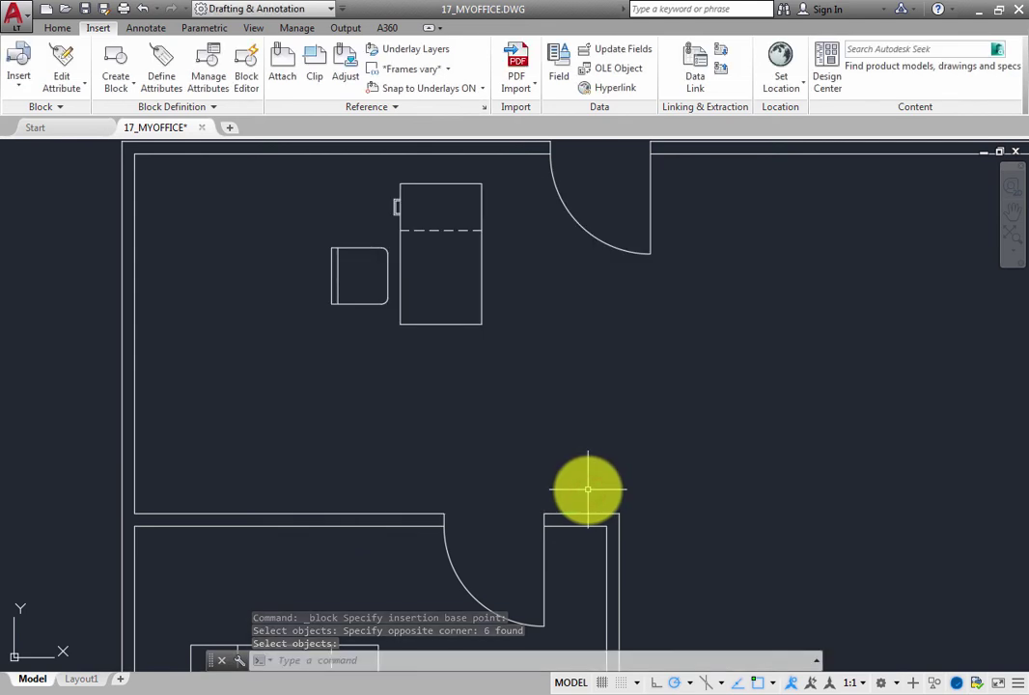
# Start a CHAIR block based at the chair's right-edge midpoint (X 7'-1", Y 15'-5") using Midpoint snap
pyautogui.click(115, 63)
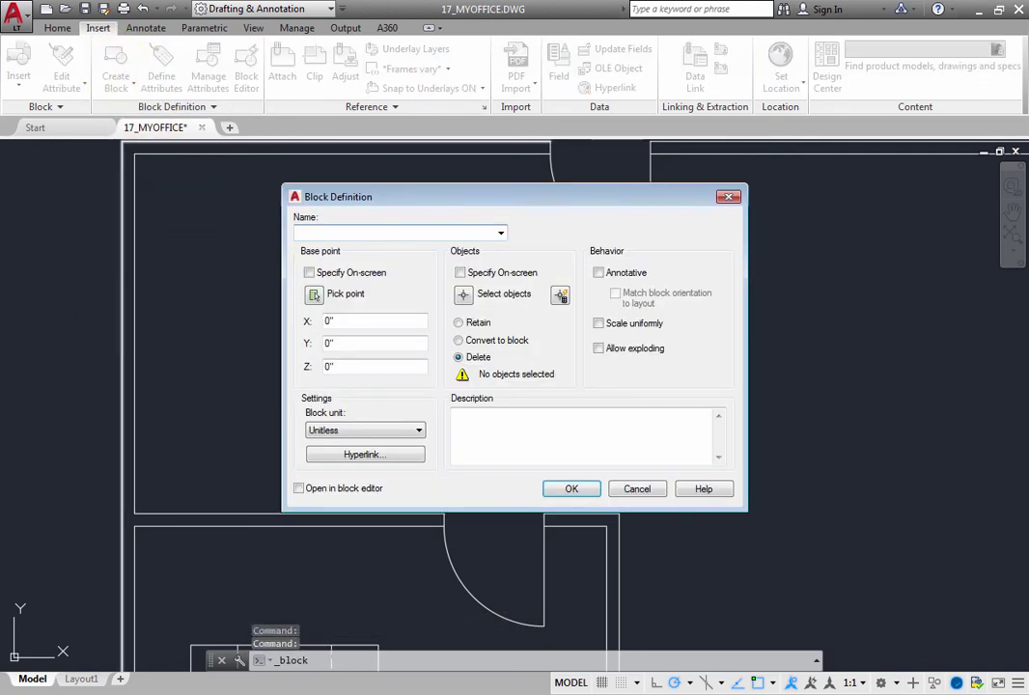
pyautogui.write('CHAIR')
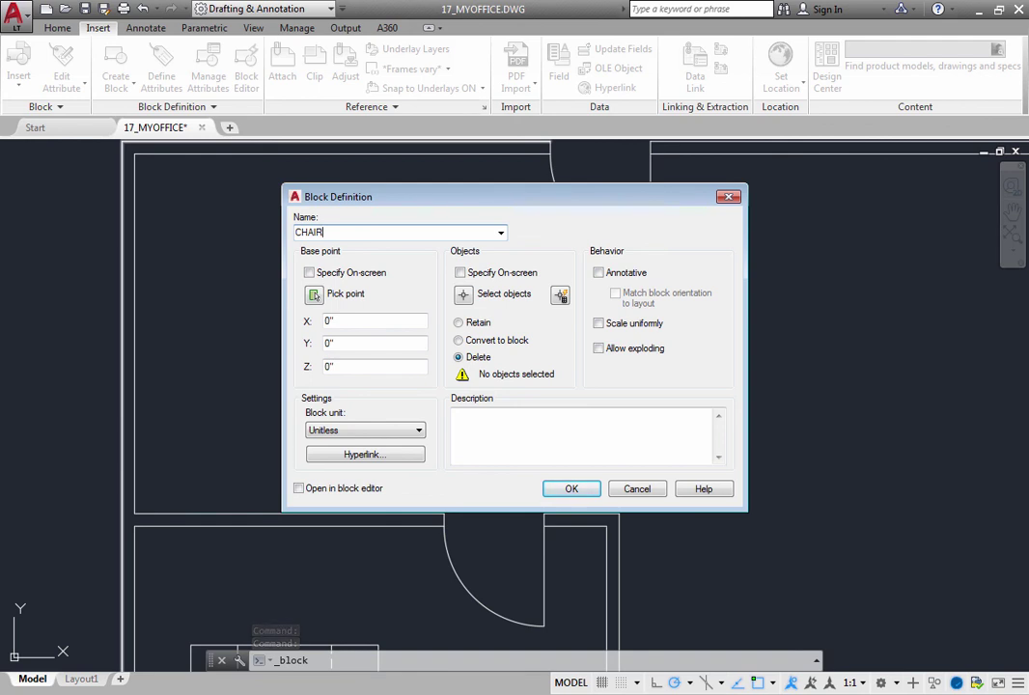
pyautogui.click(315, 297)
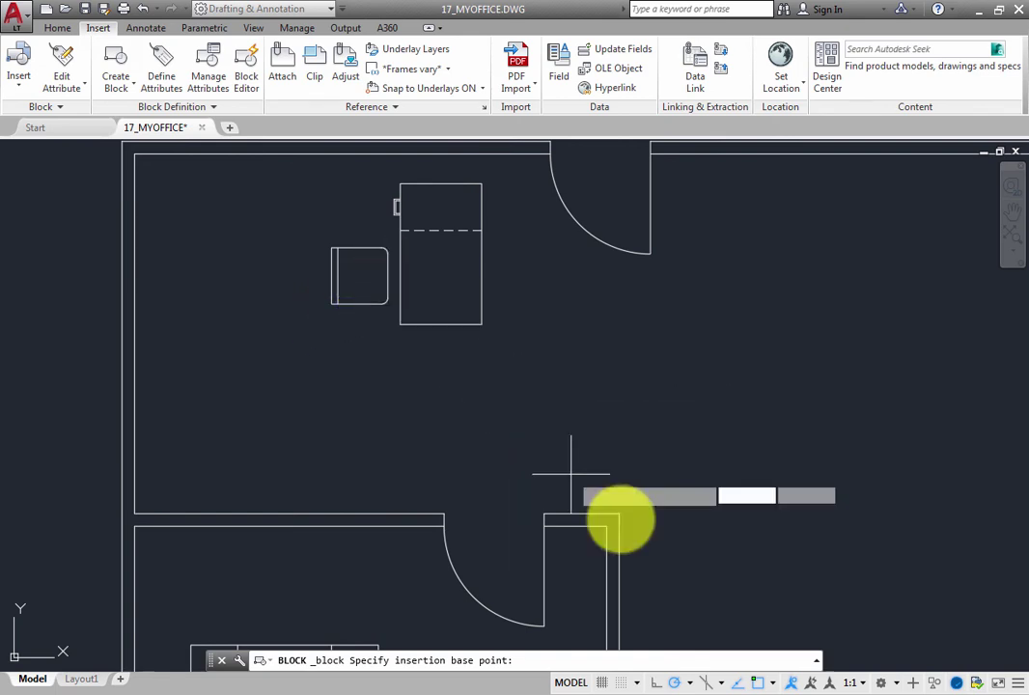
pyautogui.click(772, 683)
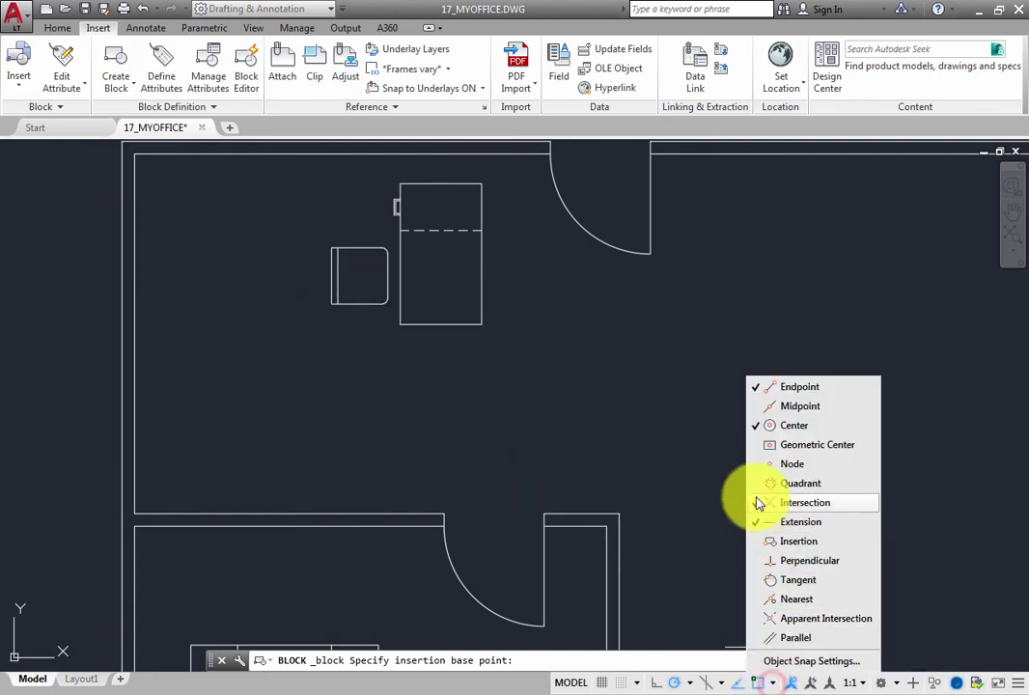
pyautogui.click(768, 408)
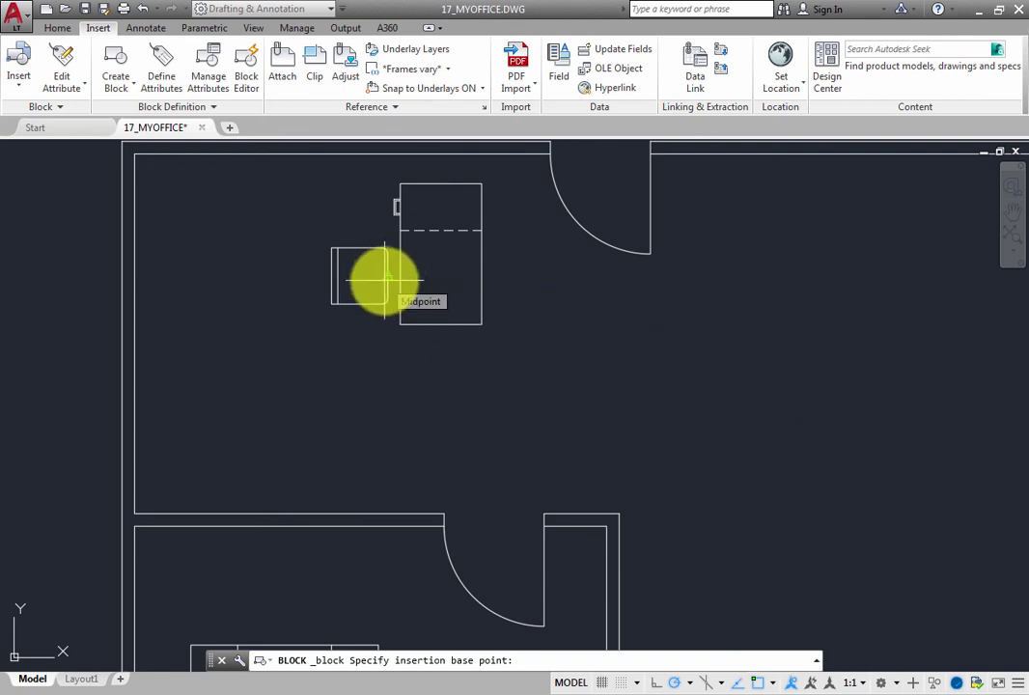
pyautogui.click(382, 279)
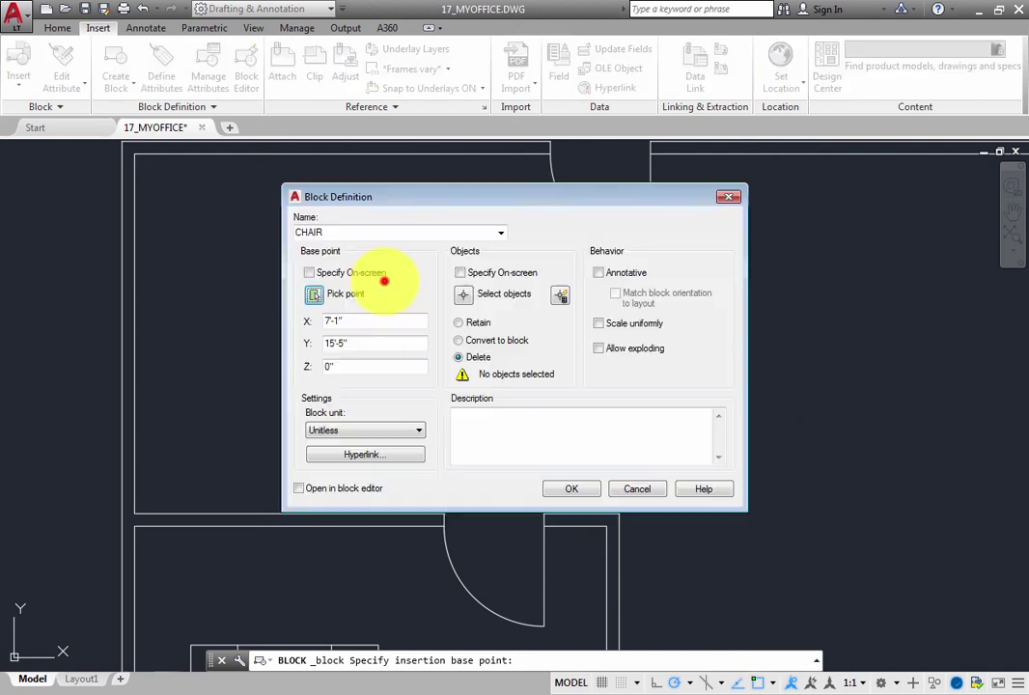
# Window-select the chair's two objects and create the CHAIR block, removing the chair
pyautogui.click(463, 294)
pyautogui.click(315, 248)
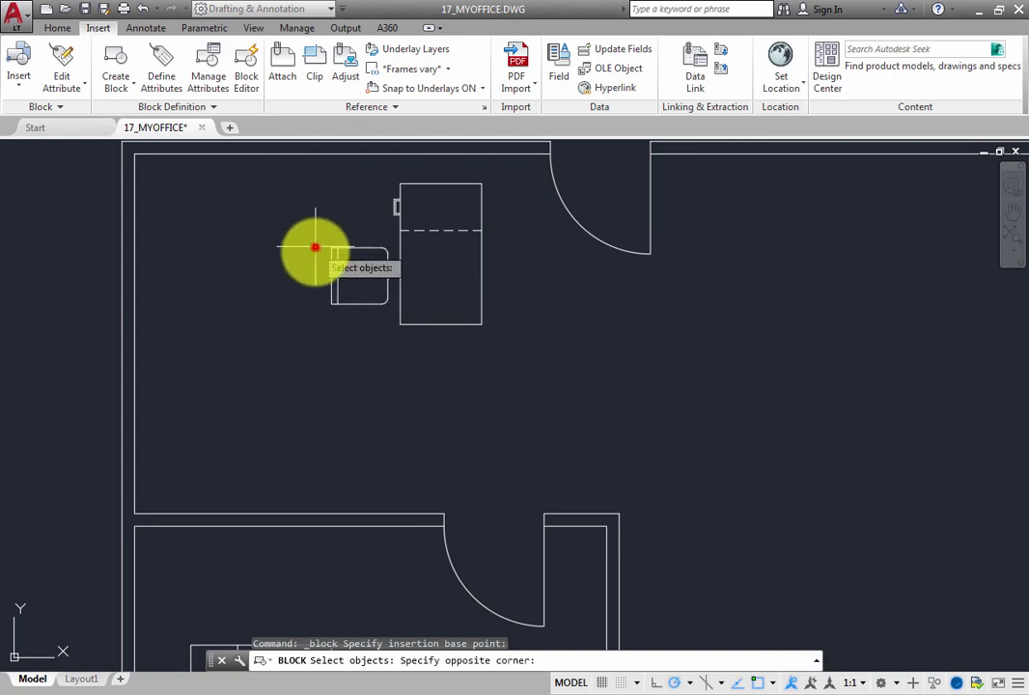
pyautogui.click(390, 319)
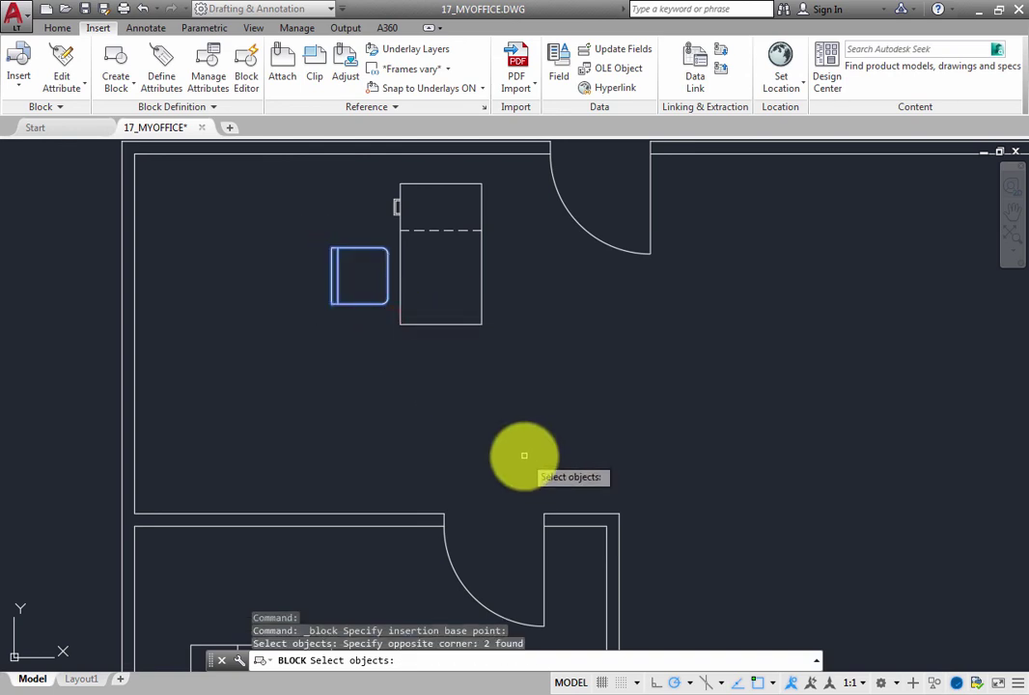
pyautogui.rightClick(510, 431)
pyautogui.click(575, 491)
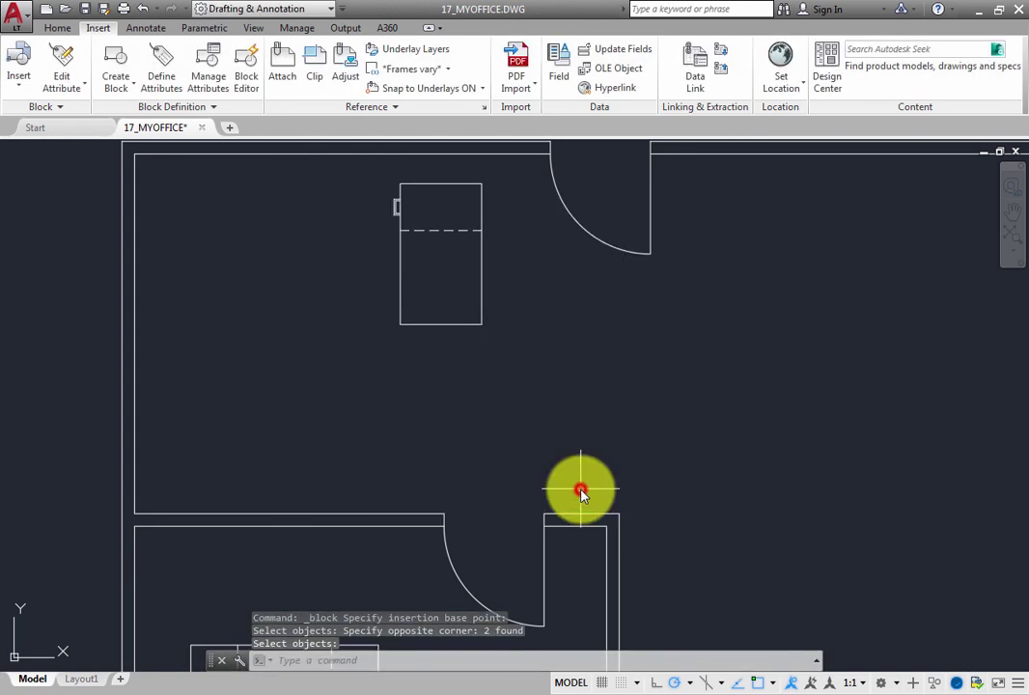
# Start a DESK block based at the desk's top-right corner (X 9'-7", Y 17'-10 1/2") and begin window-selecting the desk
pyautogui.click(115, 57)
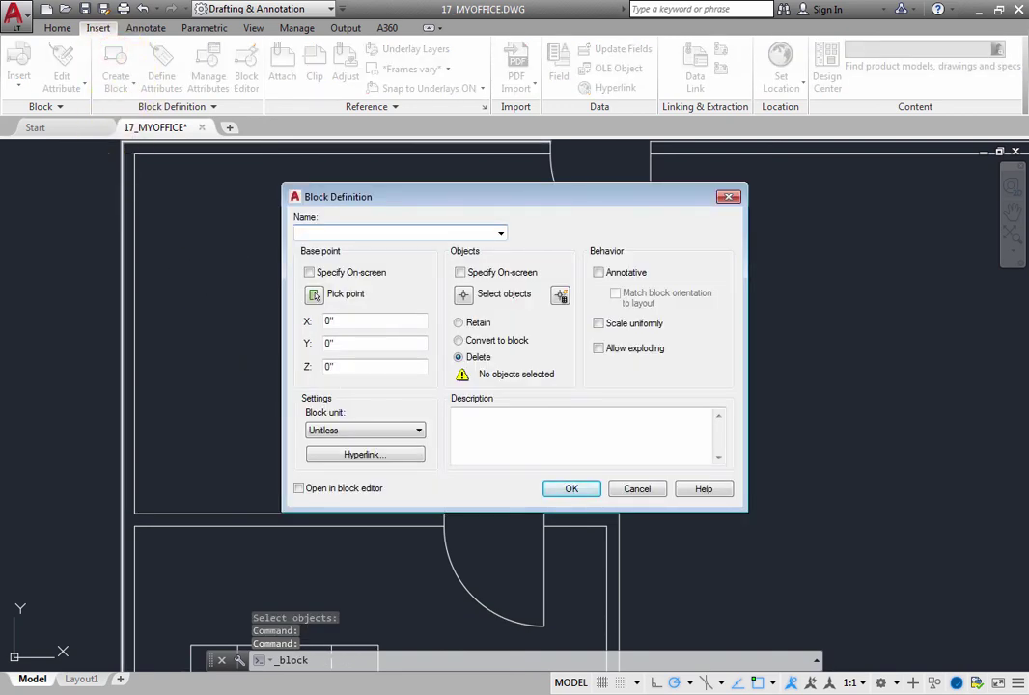
pyautogui.write('DESK')
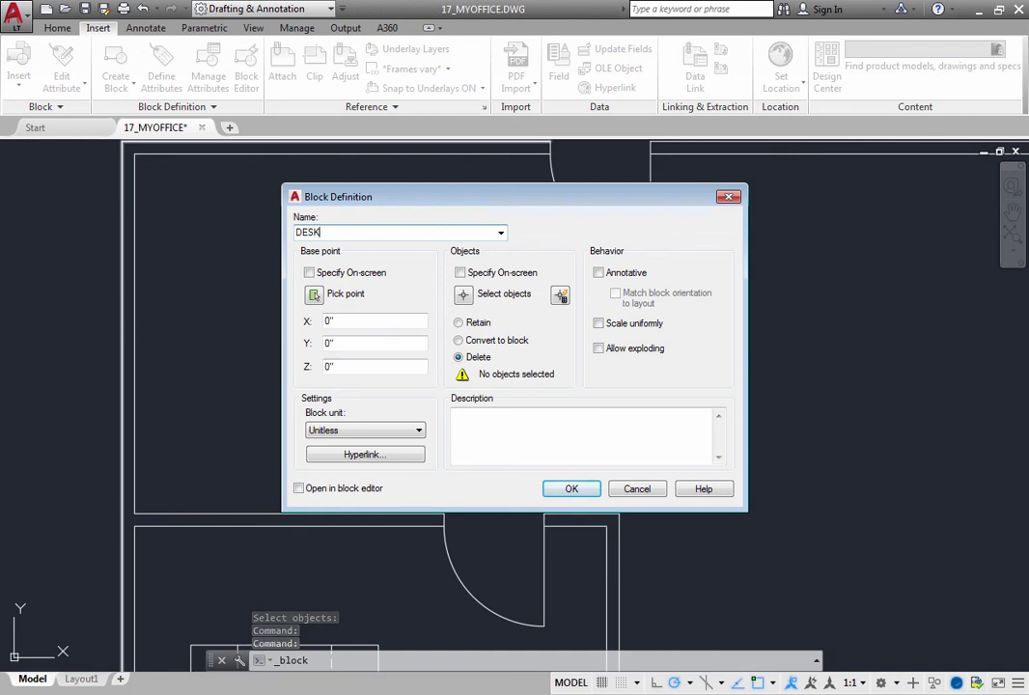
pyautogui.click(314, 293)
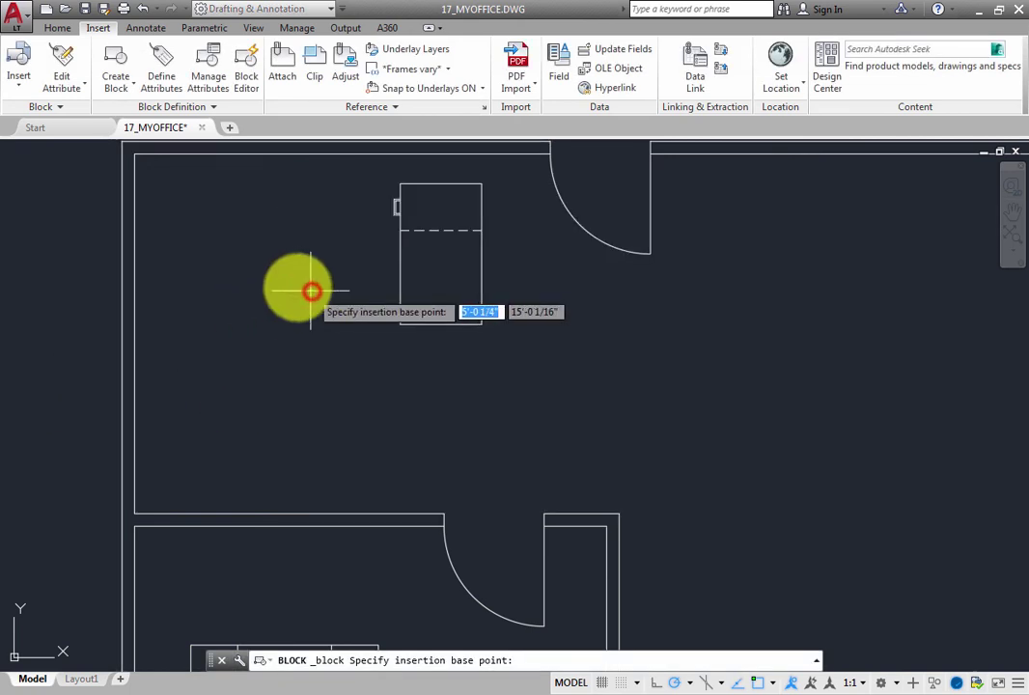
pyautogui.click(482, 183)
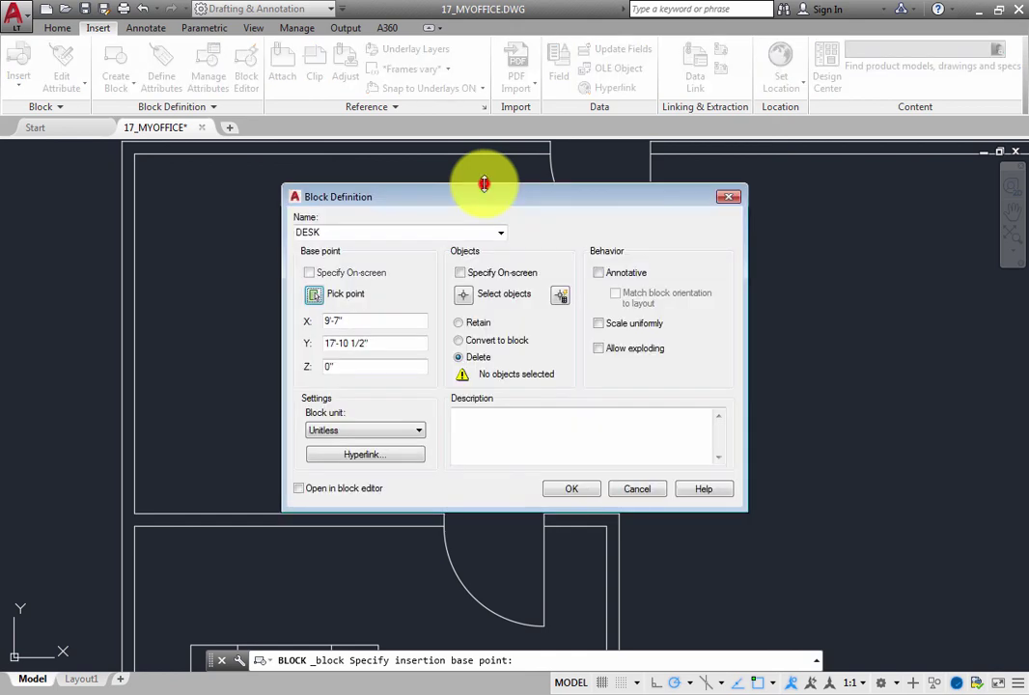
pyautogui.click(462, 294)
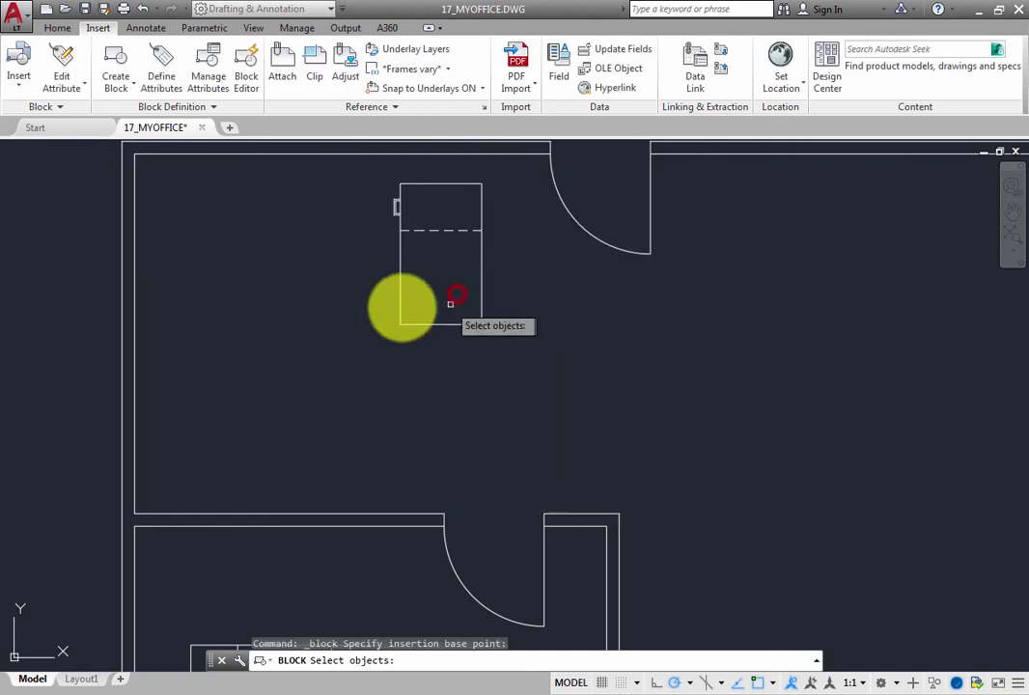
pyautogui.click(358, 168)
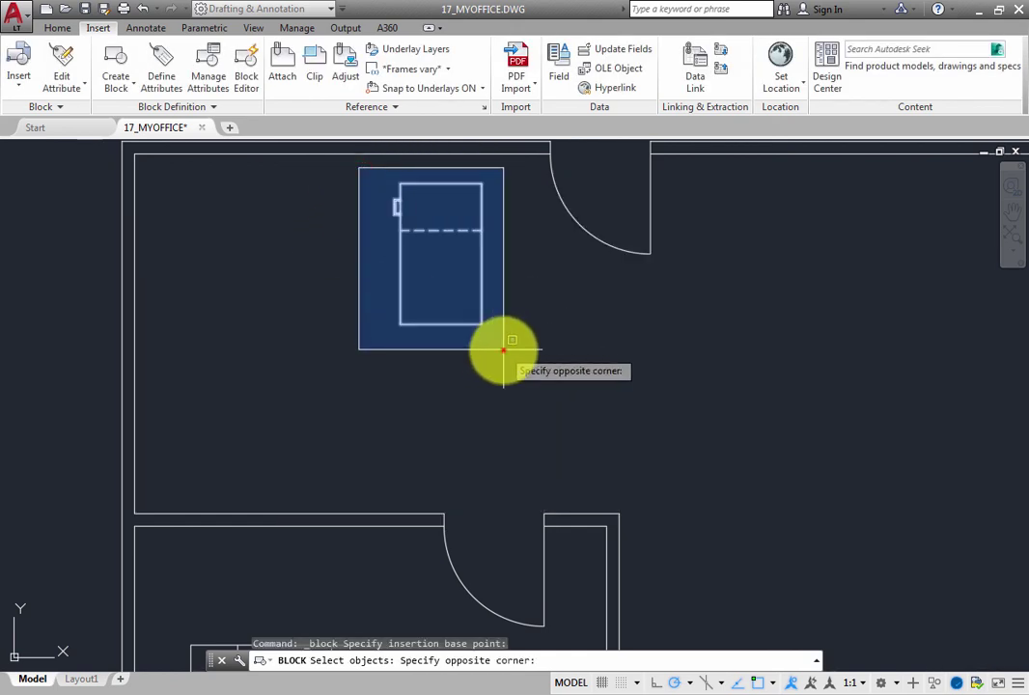